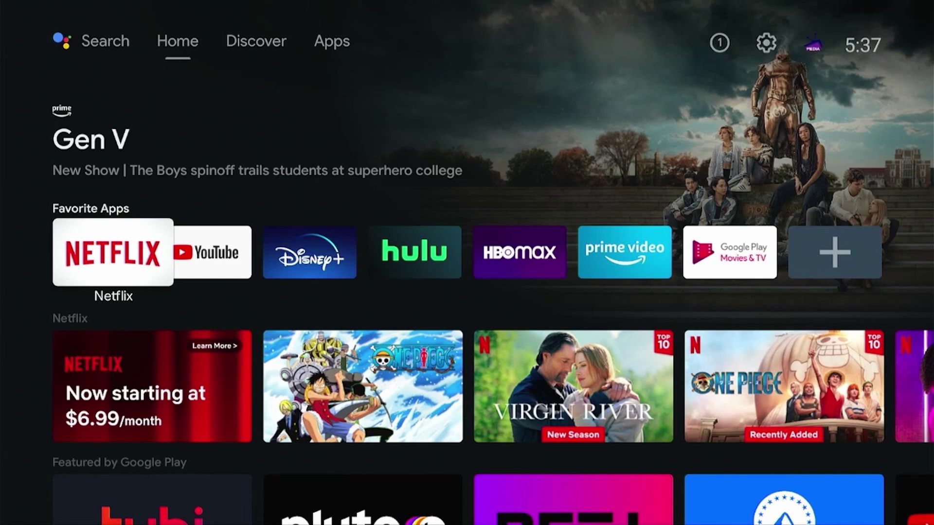
# Launch Google Play Store from the Apps page in the top bar
pyautogui.press('Up')
pyautogui.press('Up')
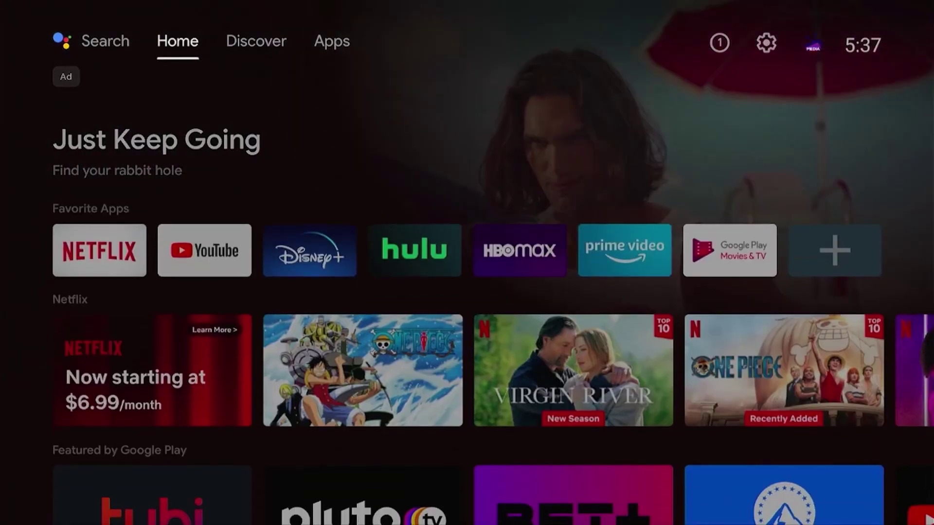
pyautogui.press('Right')
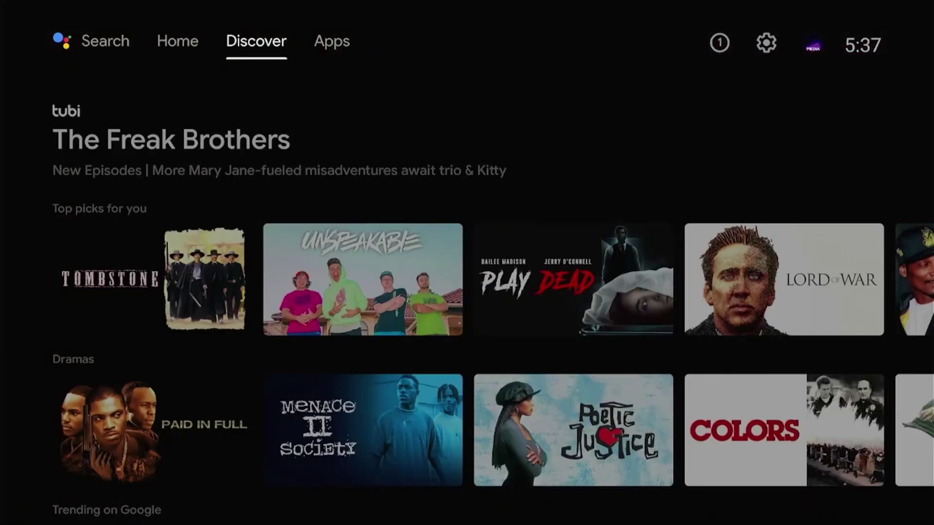
pyautogui.press('Right')
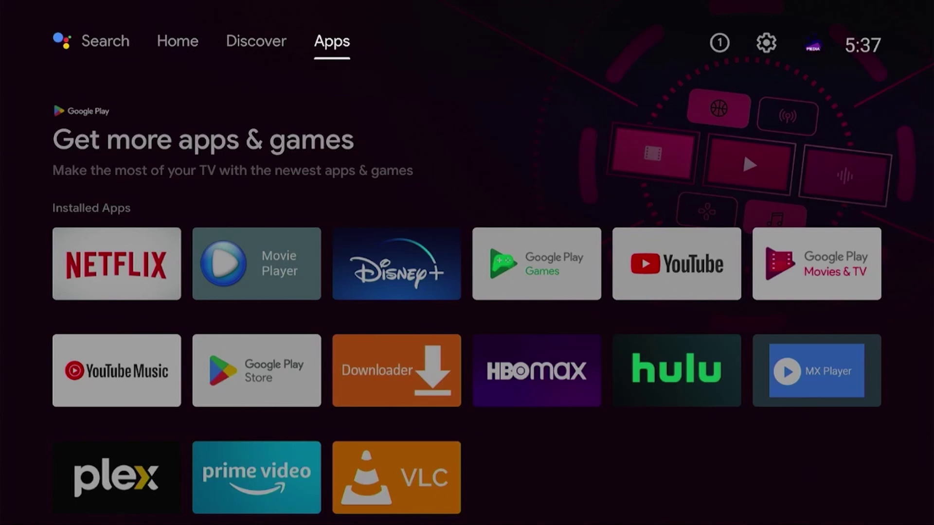
pyautogui.press('Down')
pyautogui.press('Down')
pyautogui.press('Up')
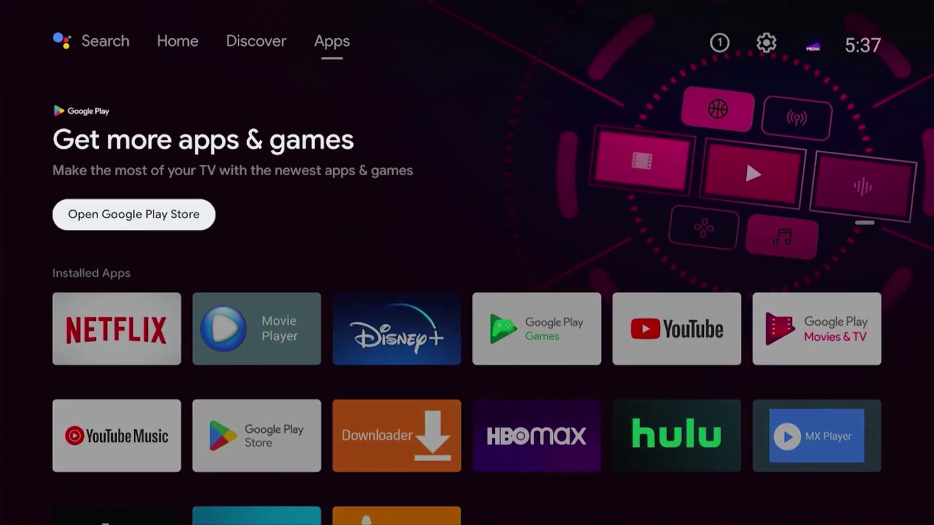
pyautogui.press('Return')
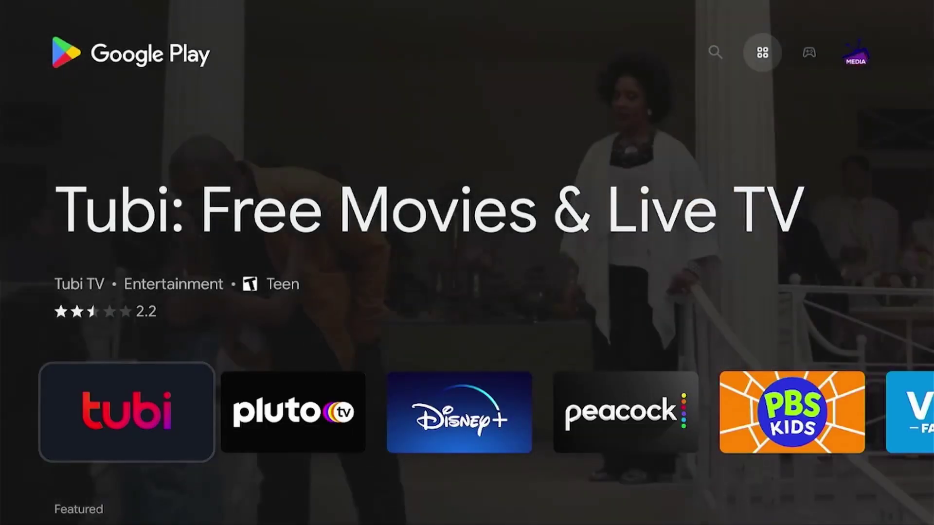
# Go to the Play Store search page and focus the search field
pyautogui.press('Down')
pyautogui.press('Up')
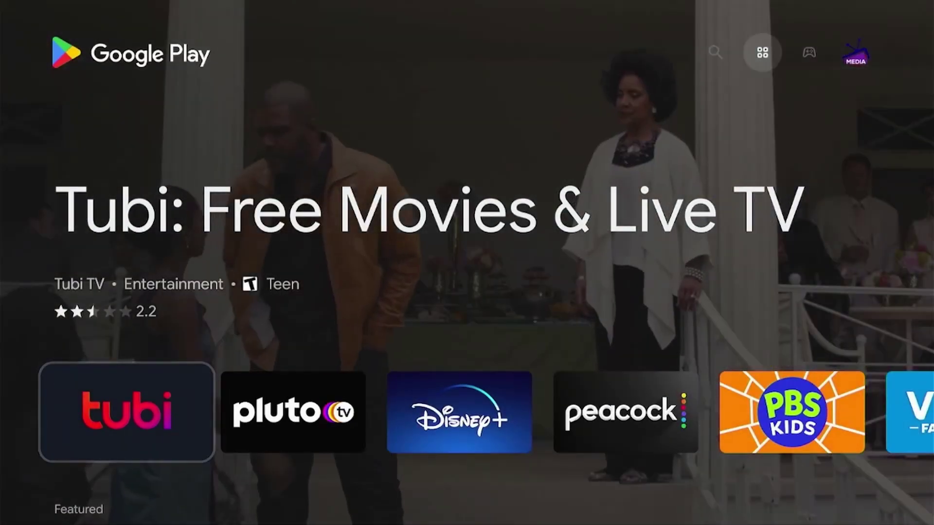
pyautogui.press('Up')
pyautogui.press('Left')
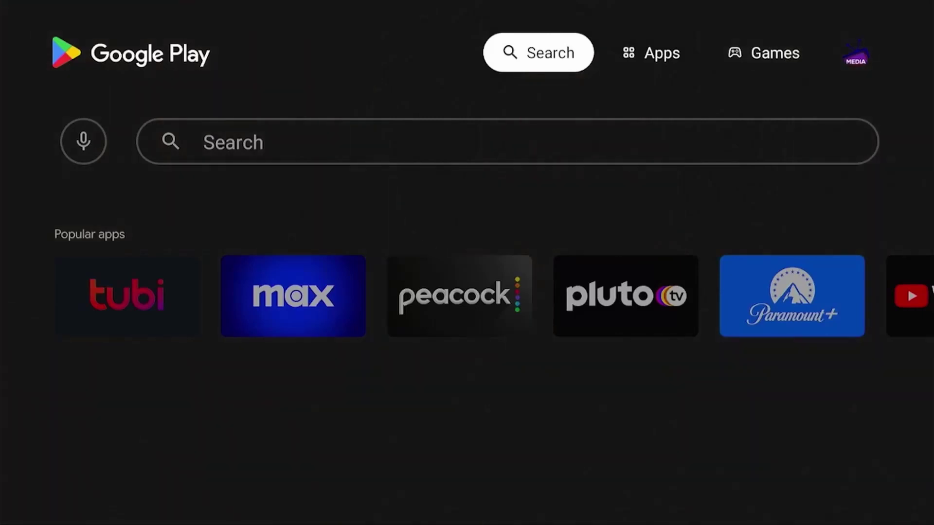
pyautogui.press('Down')
pyautogui.press('Right')
# Enter 'emby' on the on-screen keyboard, removing a stray 'q', and submit the search
pyautogui.write('q')
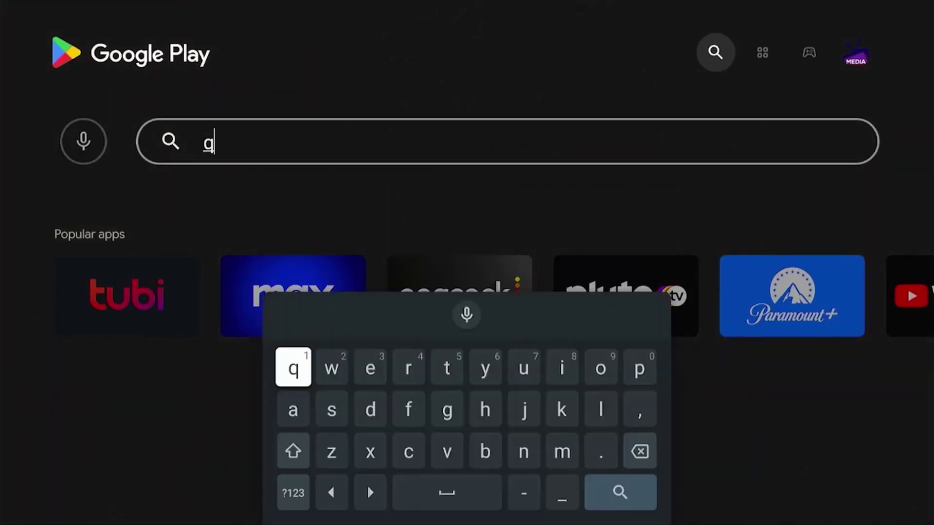
pyautogui.press('Left')
pyautogui.press('Down')
pyautogui.press('Down')
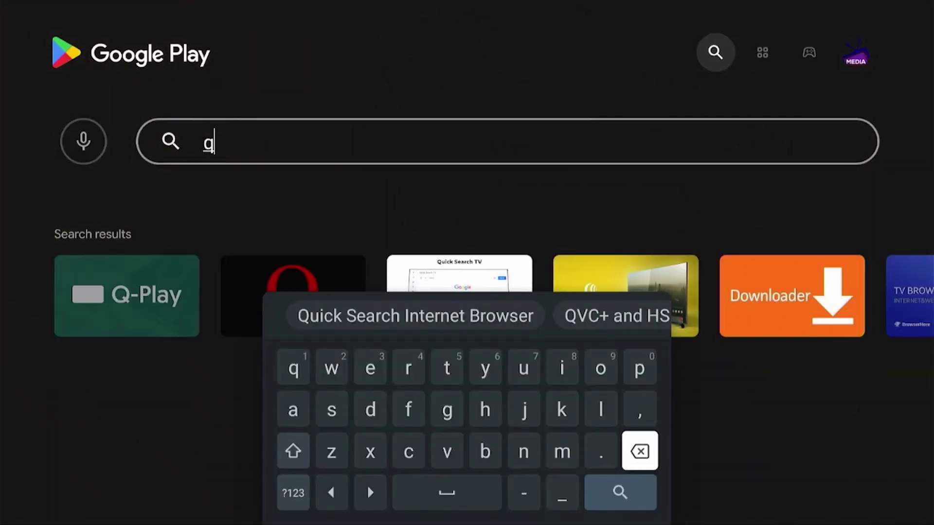
pyautogui.press('BackSpace')
pyautogui.press('Up')
pyautogui.press('Left')
pyautogui.press('Left')
pyautogui.press('Left')
pyautogui.press('Left')
pyautogui.press('Left')
pyautogui.press('Left')
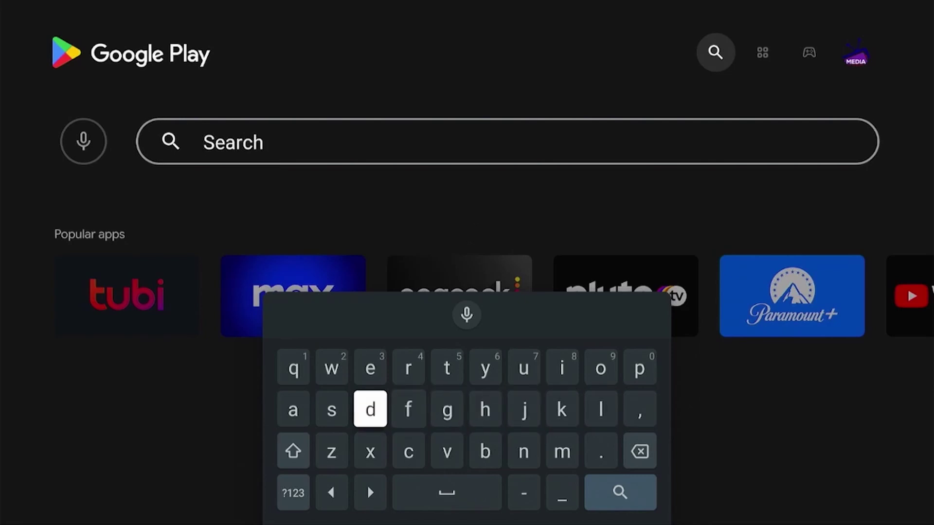
pyautogui.press('Left')
pyautogui.press('Up')
pyautogui.write('e')
pyautogui.press('Down')
pyautogui.press('Down')
pyautogui.press('Right')
pyautogui.press('Right')
pyautogui.press('Right')
pyautogui.press('Right')
pyautogui.write('m')
pyautogui.press('Left')
pyautogui.press('Left')
pyautogui.write('b')
pyautogui.press('Up')
pyautogui.press('Up')
pyautogui.write('y')
pyautogui.press('Down')
pyautogui.press('Down')
pyautogui.press('Down')
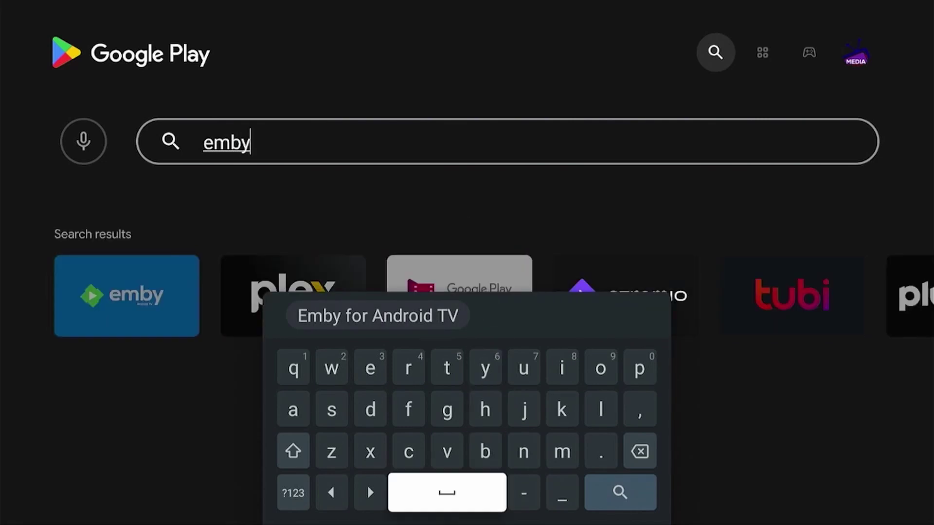
pyautogui.press('Right')
pyautogui.press('Right')
pyautogui.press('Right')
pyautogui.press('Return')
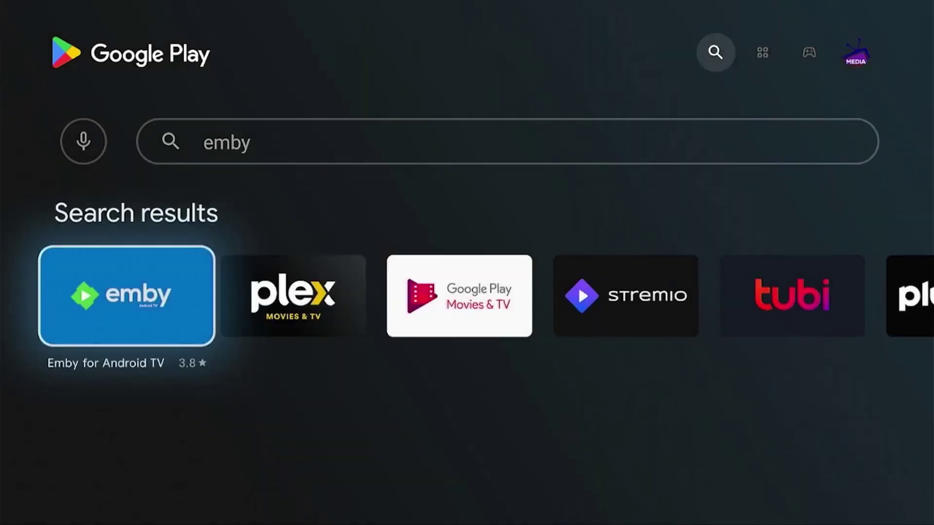
# Open the Emby for Android TV store page and install the app
pyautogui.press('Return')
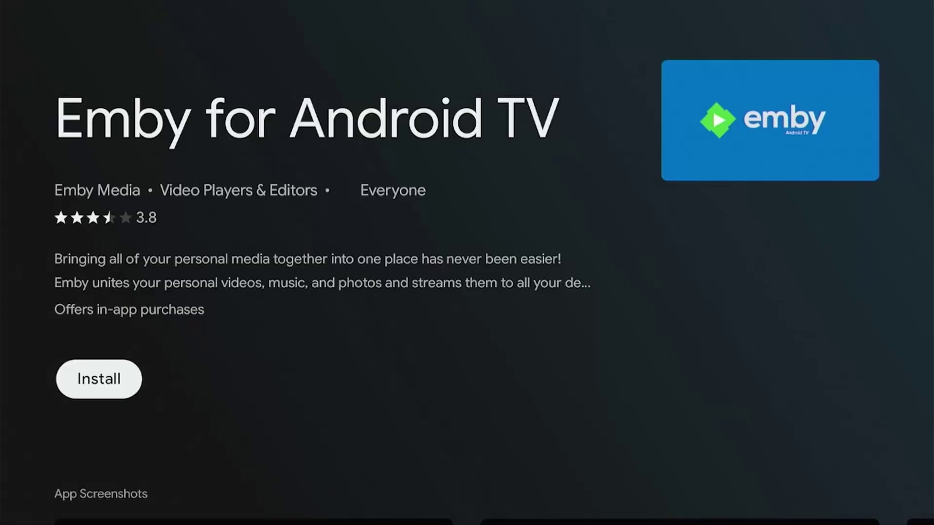
pyautogui.press('Down')
pyautogui.press('Up')
pyautogui.press('Return')
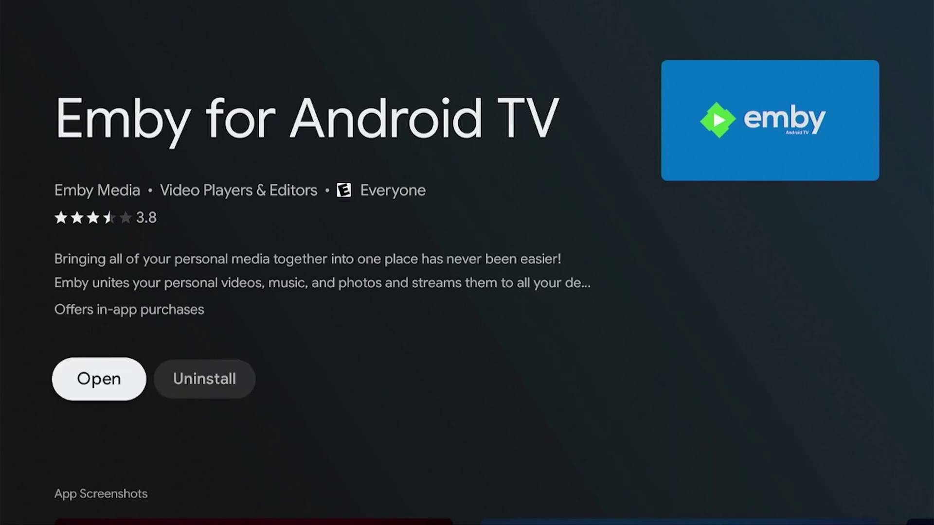
# Open the newly installed Emby app once installation finishes
pyautogui.press('Right')
pyautogui.press('Left')
pyautogui.press('Return')
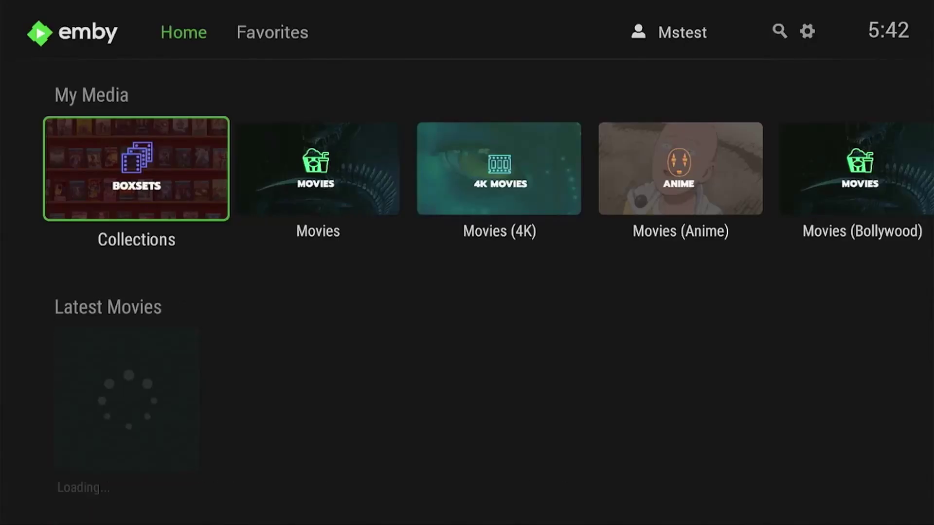
# Browse the Latest Movies row and the My Media libraries, ending on Movies
pyautogui.press('Down')
pyautogui.press('Down')
pyautogui.press('Up')
pyautogui.press('Up')
pyautogui.press('Right')
pyautogui.press('Right')
pyautogui.press('Left')
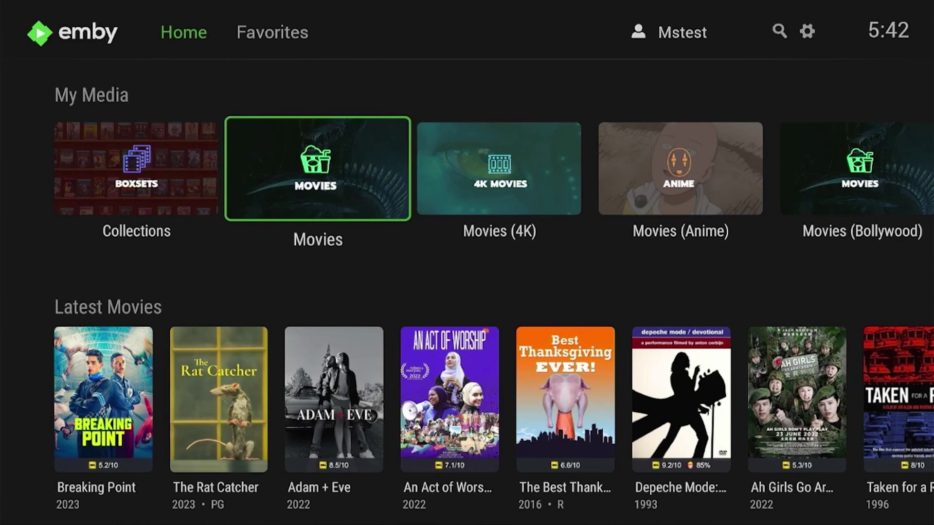
# Open the signed-in user's account menu from the top bar
pyautogui.press('Up')
pyautogui.press('Right')
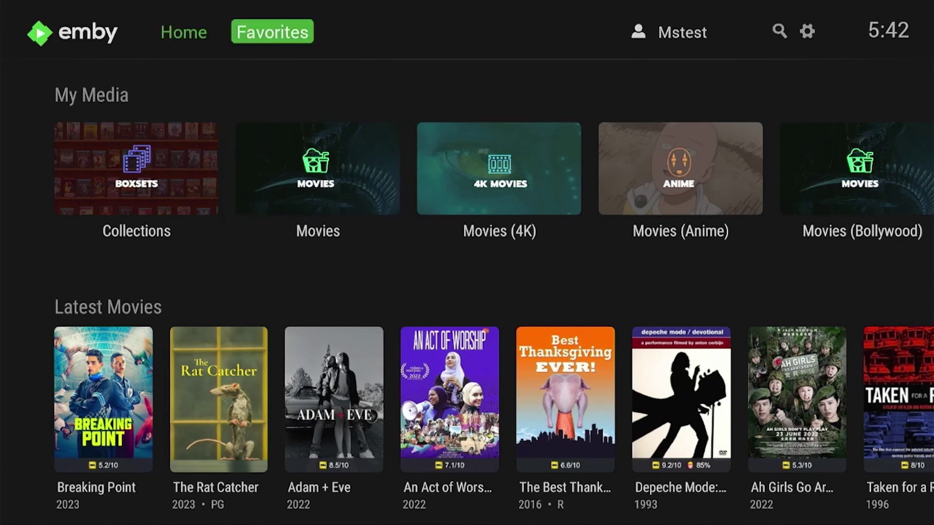
pyautogui.press('Right')
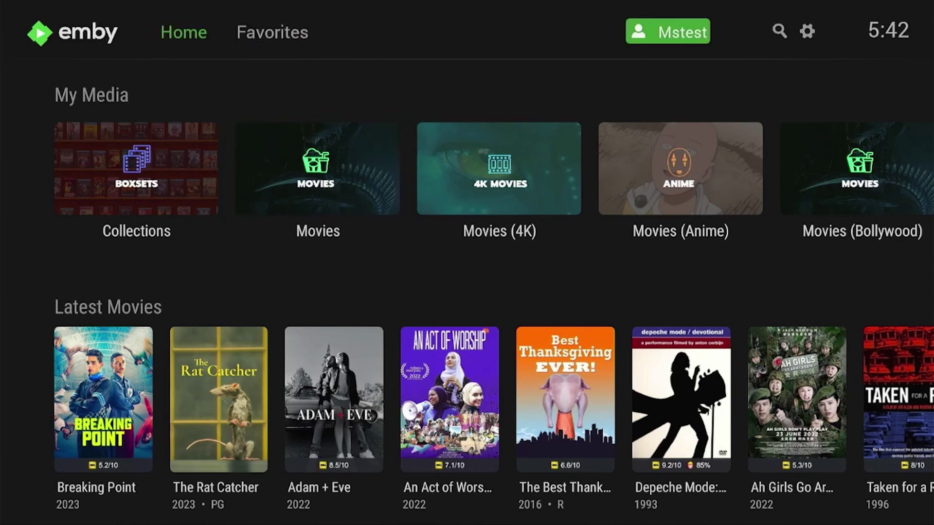
pyautogui.press('Return')
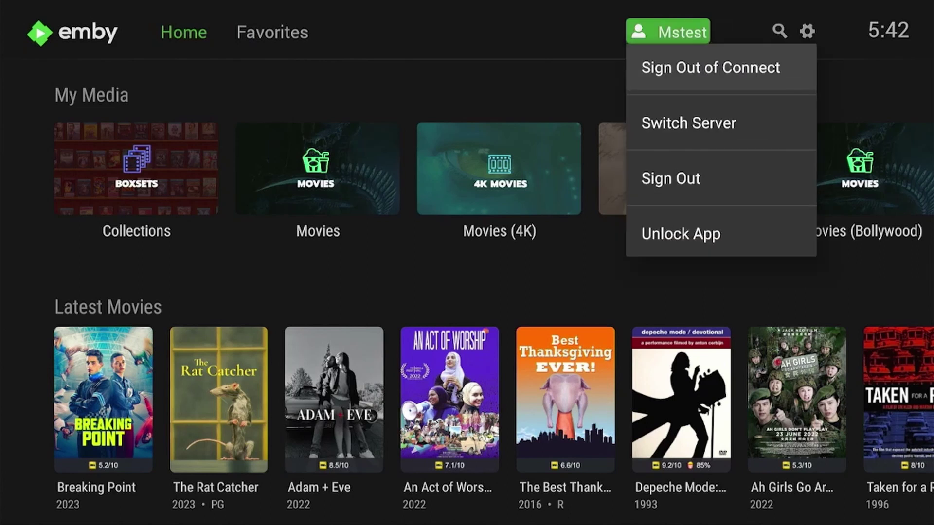
# Compare the Sign Out and Unlock App options, then close and reopen the account menu
pyautogui.press('Down')
pyautogui.press('Down')
pyautogui.press('Down')
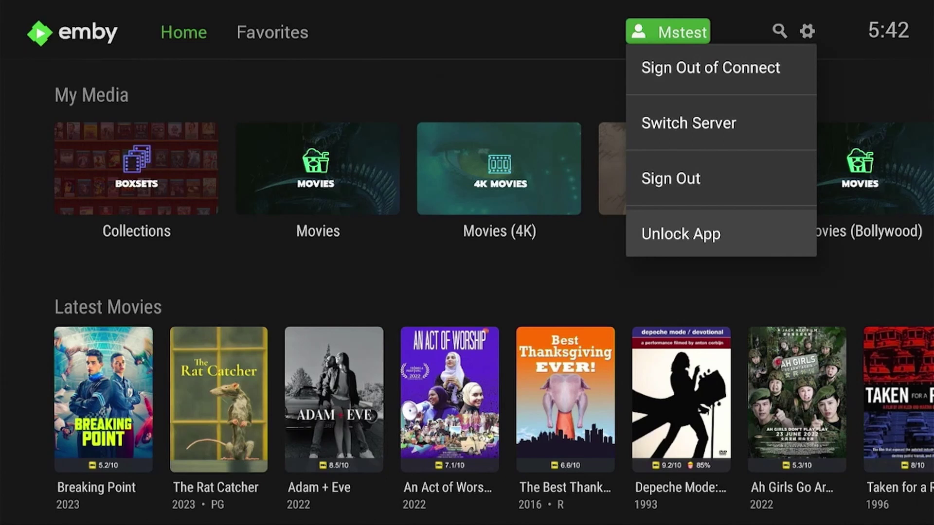
pyautogui.press('Up')
pyautogui.press('Down')
pyautogui.press('Up')
pyautogui.press('Down')
pyautogui.press('Up')
pyautogui.press('Down')
pyautogui.press('Escape')
pyautogui.press('Left')
pyautogui.press('Right')
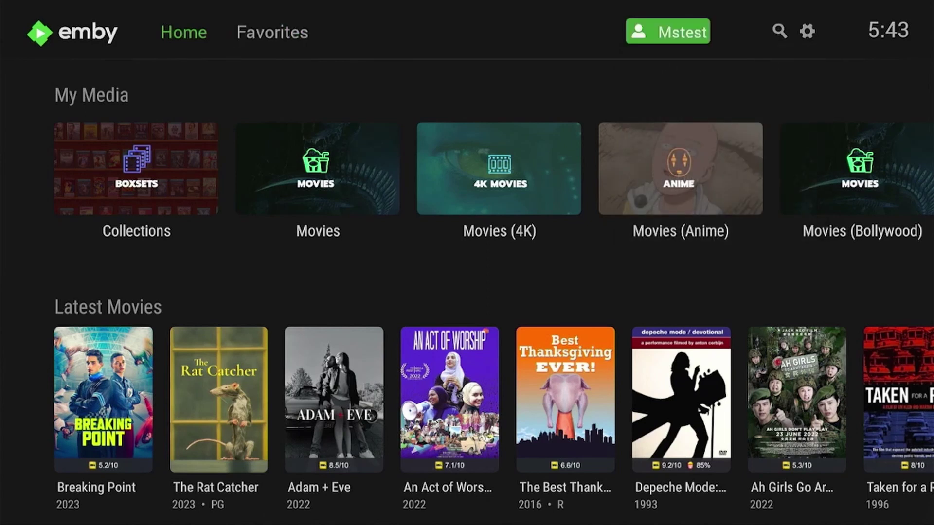
pyautogui.press('Return')
# Choose Unlock App and start the purchase with the green UNLOCK APP button
pyautogui.press('Down')
pyautogui.press('Down')
pyautogui.press('Down')
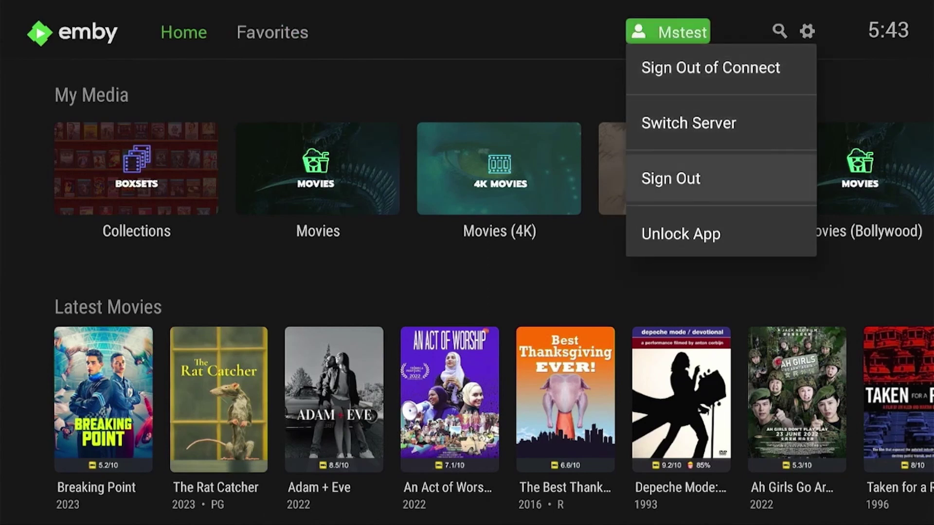
pyautogui.press('Return')
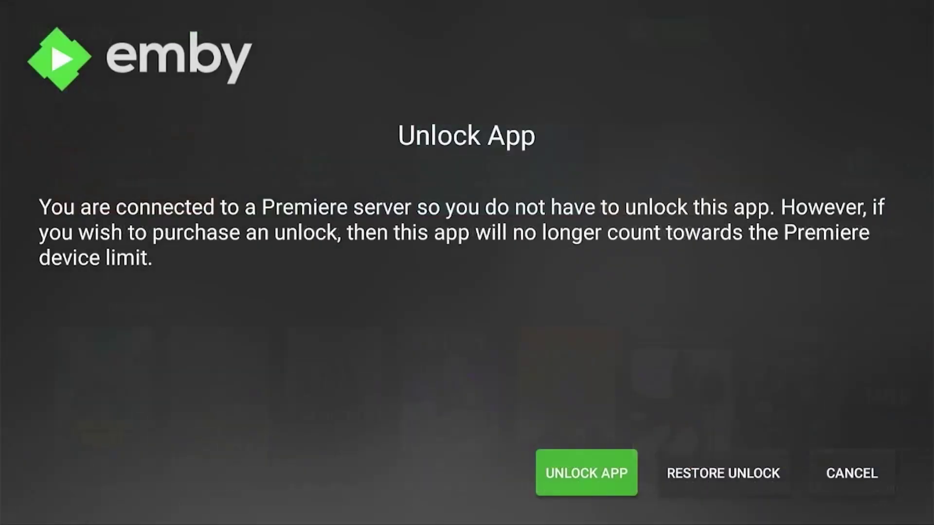
pyautogui.press('Right')
pyautogui.press('Left')
pyautogui.press('Return')
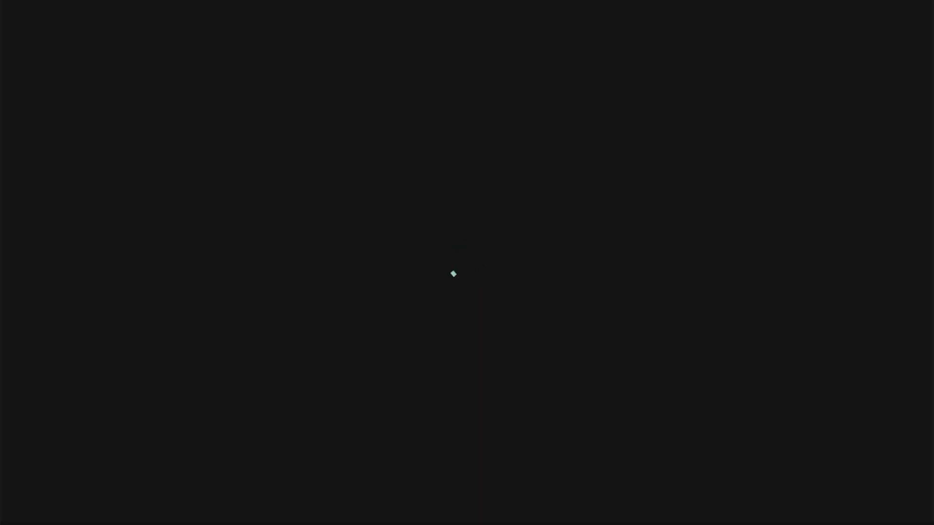